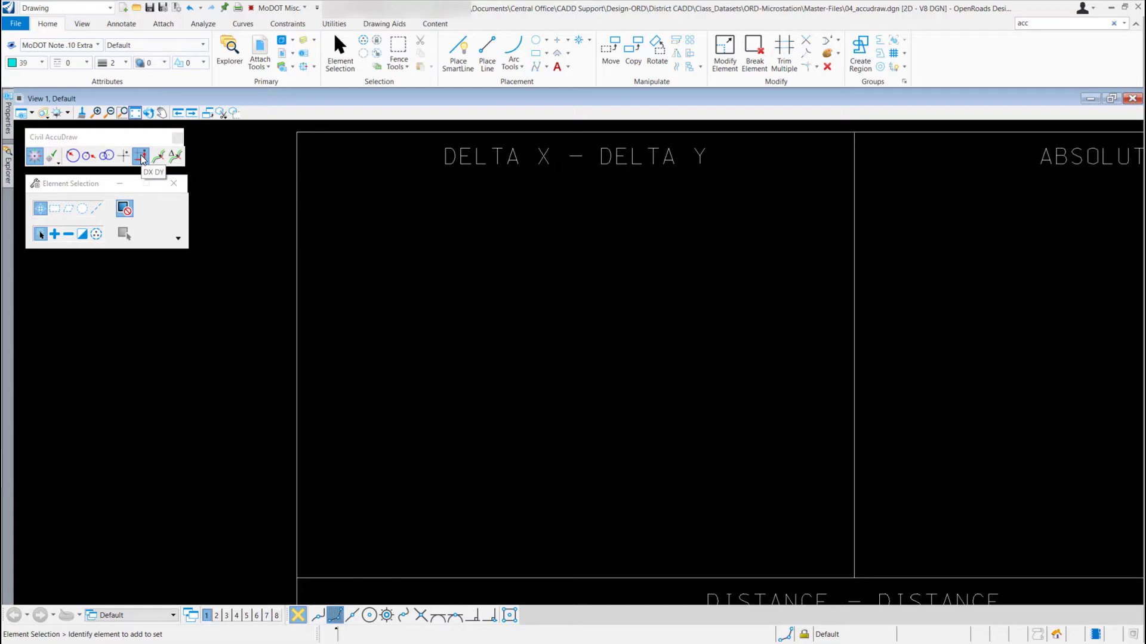
Using the DX DY mode, draw a SmartLine segment with dX 100' and dY 100' from the lower part of the DELTA X - DELTA Y box.
click(141, 157)
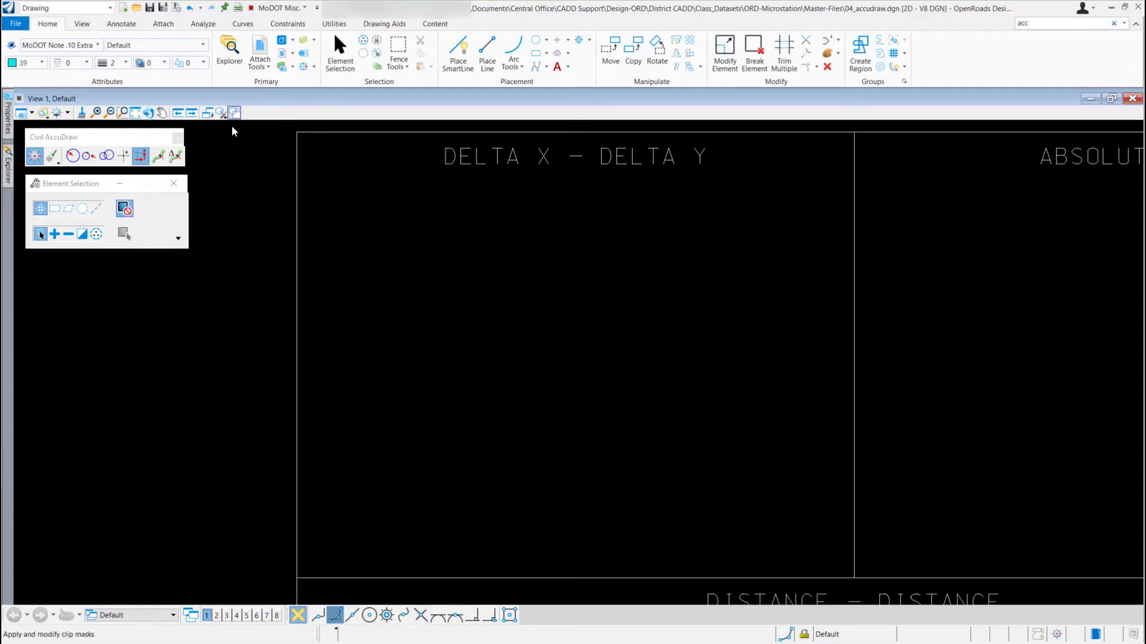
click(465, 62)
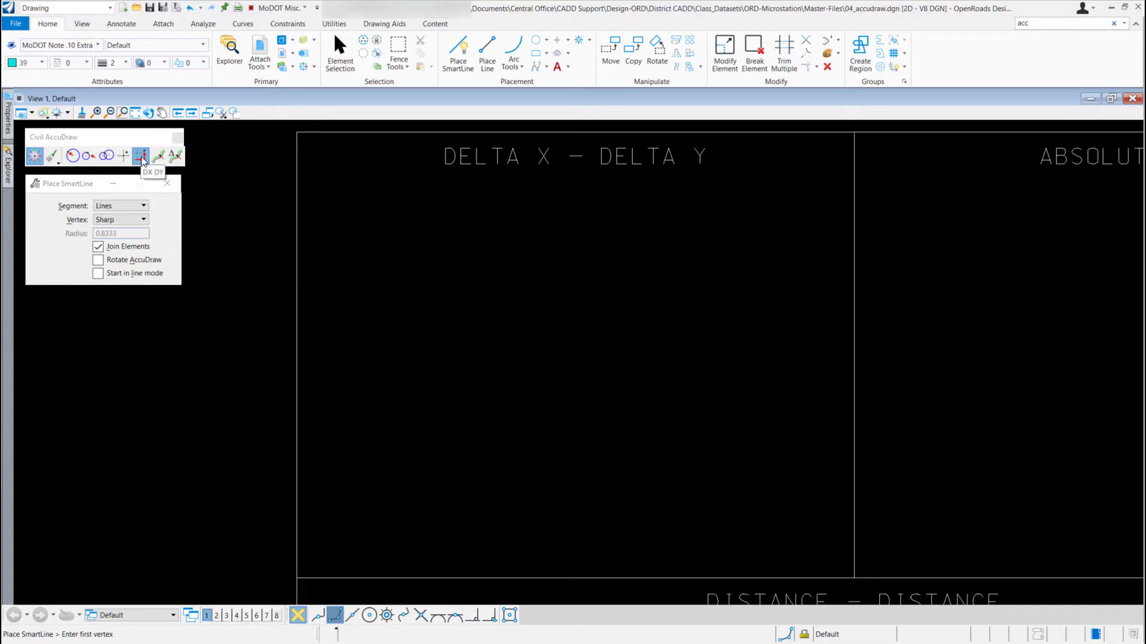
click(372, 453)
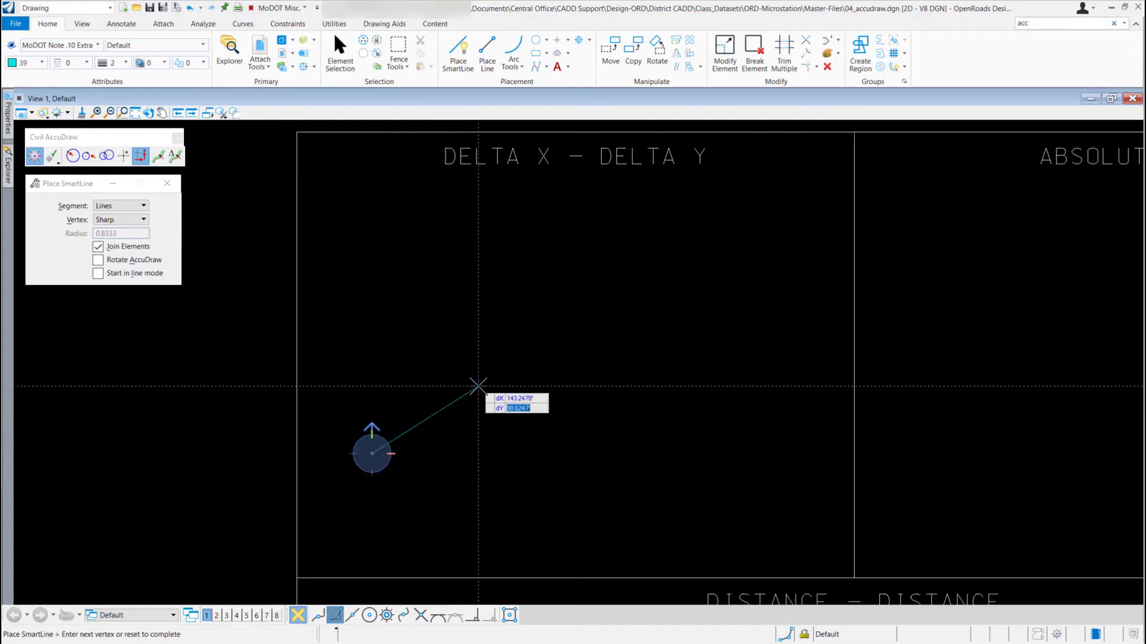
key(Tab)
key(Tab)
key(Tab)
key(Tab)
text(100)
key(Tab)
text(100)
key(Tab)
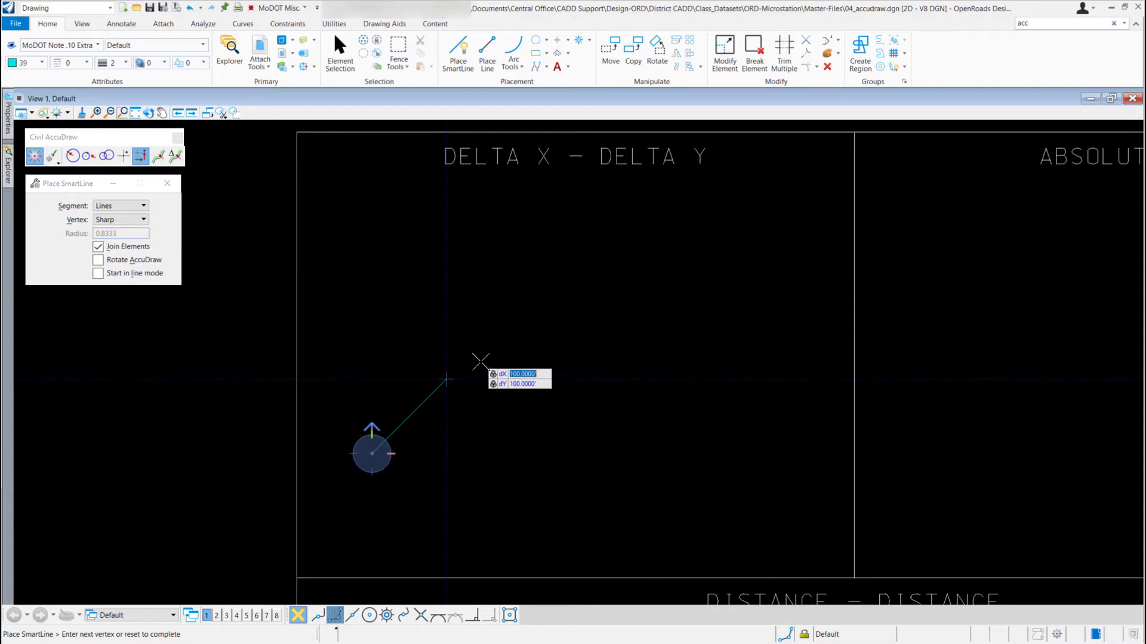
click(481, 362)
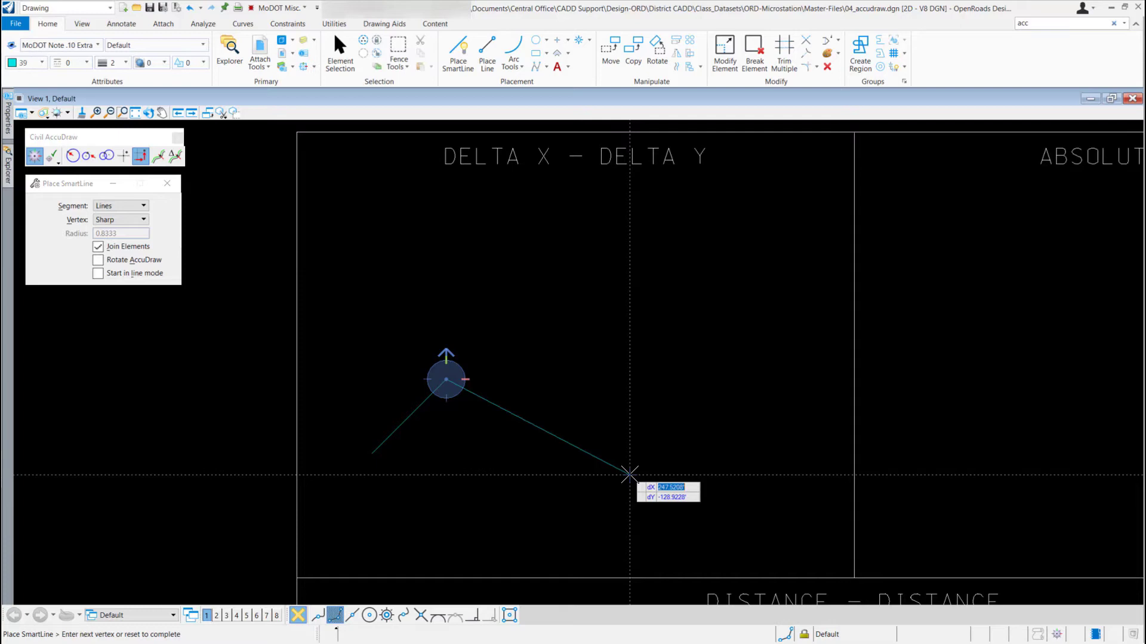
Add a second segment with dX 300' and dY -150' and end the SmartLine there.
text(300)
key(Tab)
key(BackSpace)
text(150)
key(Tab)
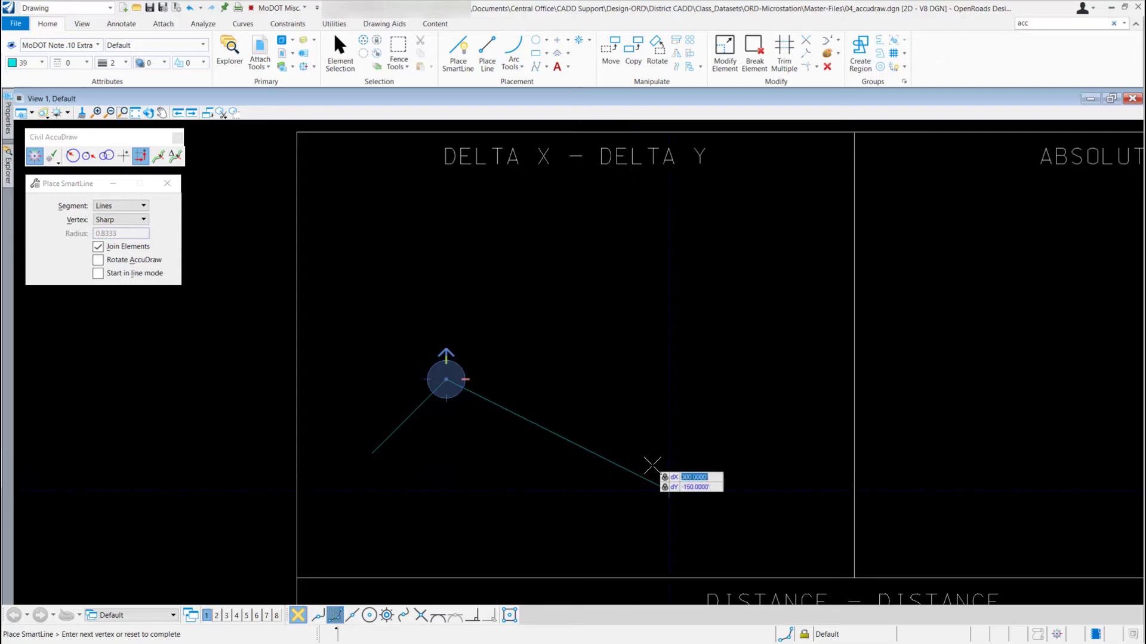
click(700, 506)
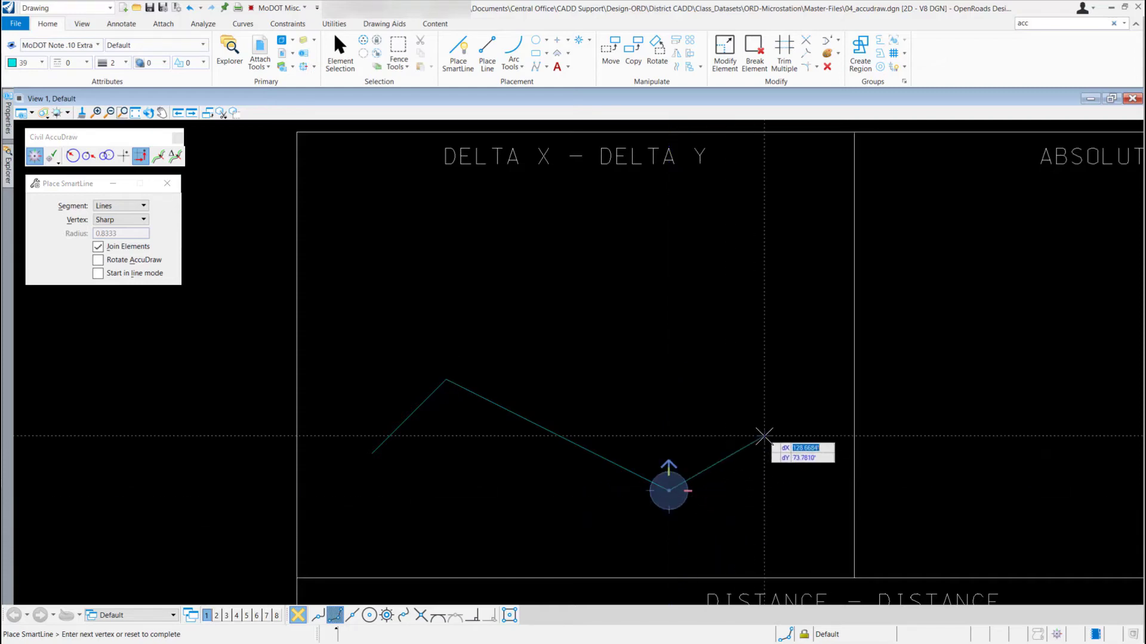
right_click(745, 401)
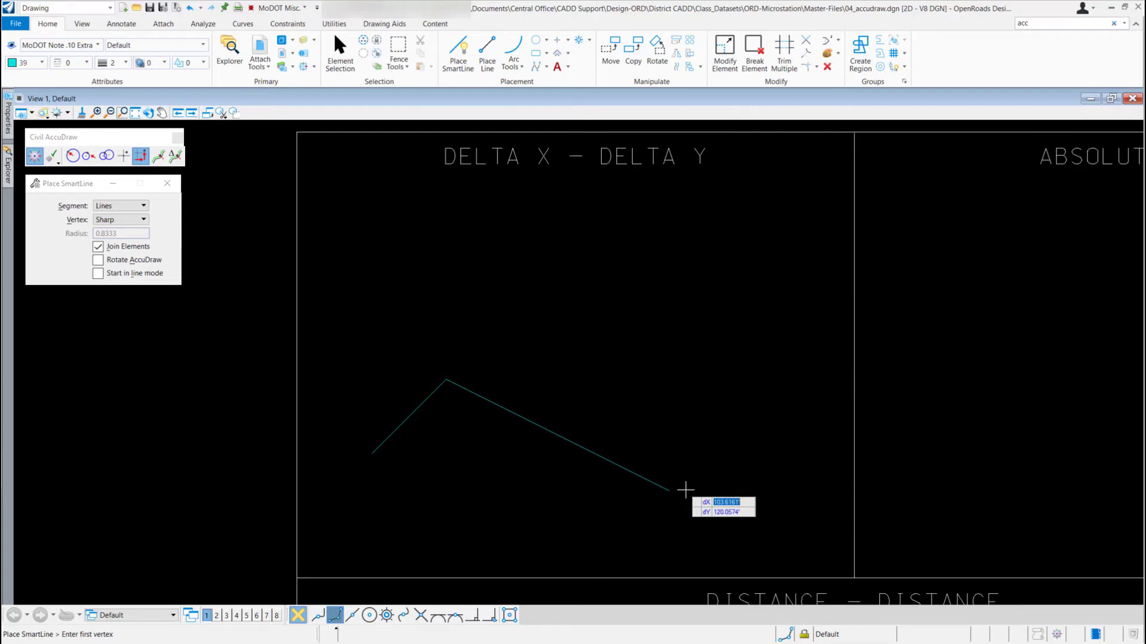
Draw a separate horizontal SmartLine below the DELTA X - DELTA Y heading, running leftward with dX -450' and dY 0'.
click(758, 234)
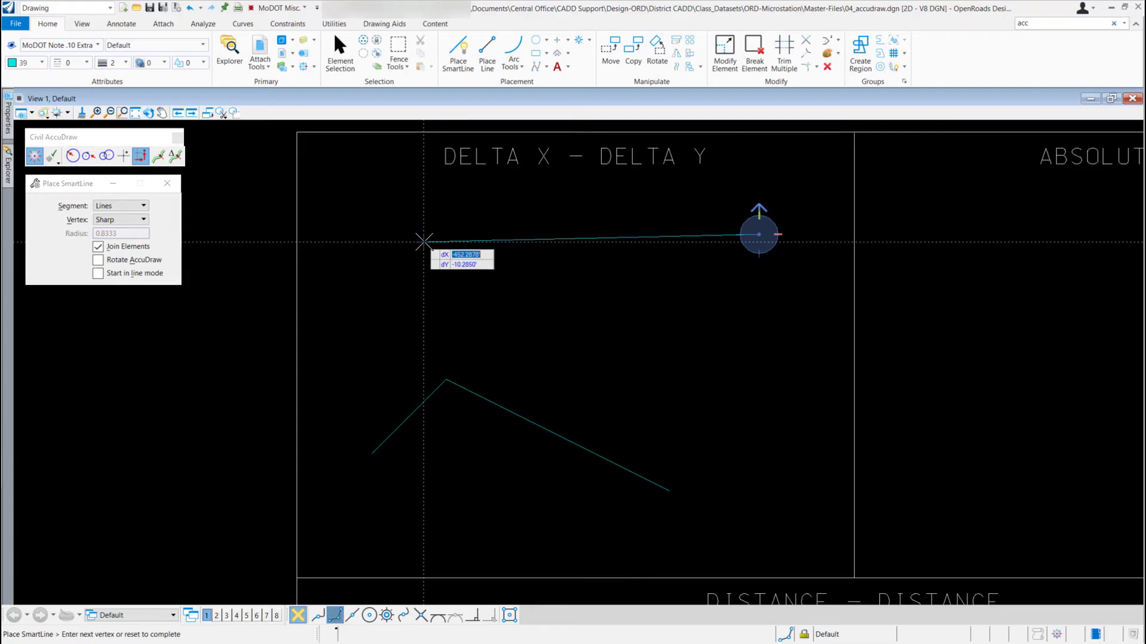
text(450)
key(Tab)
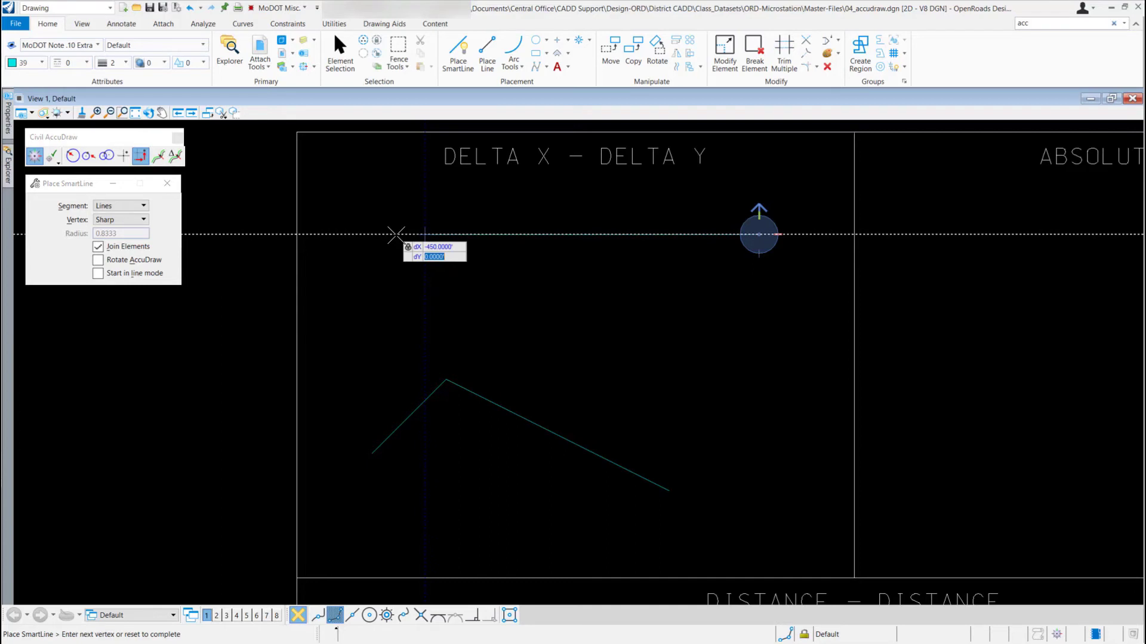
key(Return)
key(Tab)
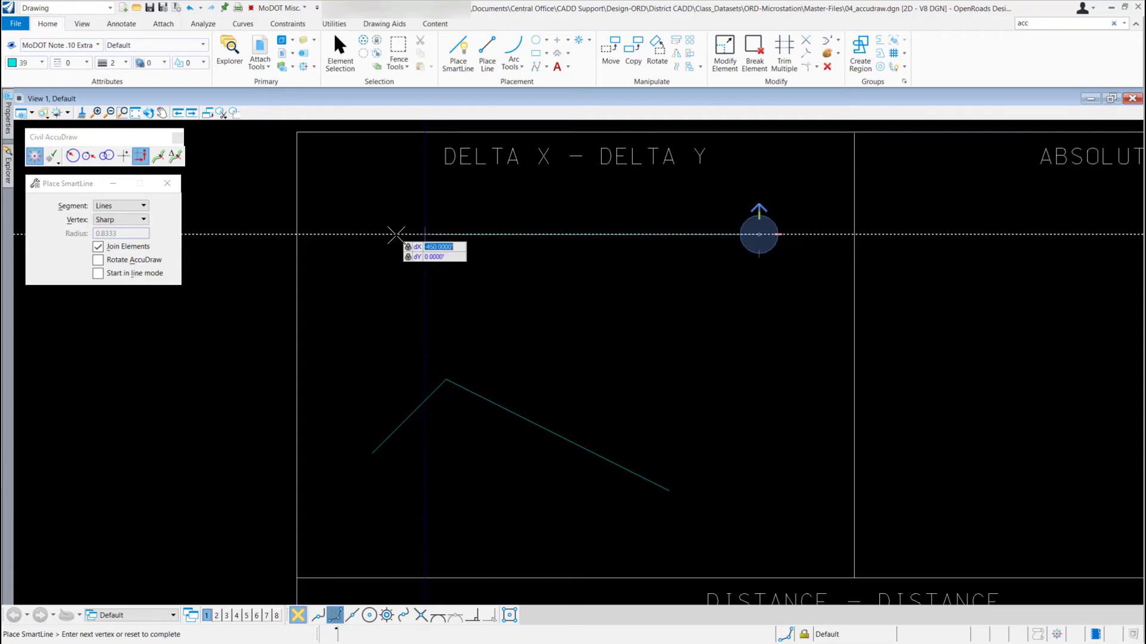
click(547, 272)
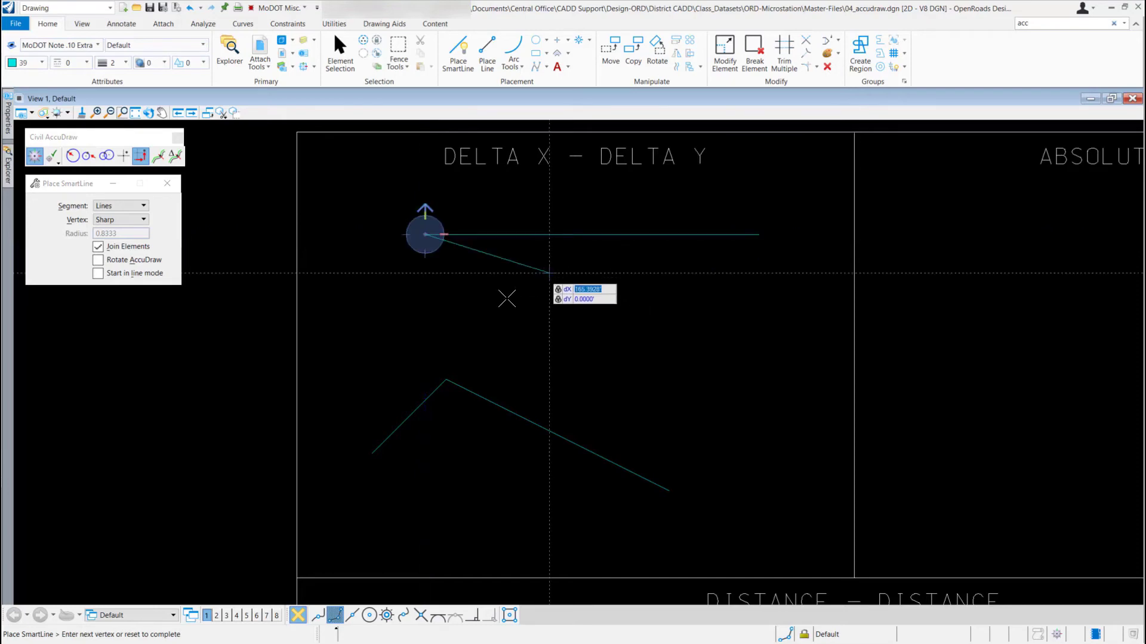
right_click(386, 317)
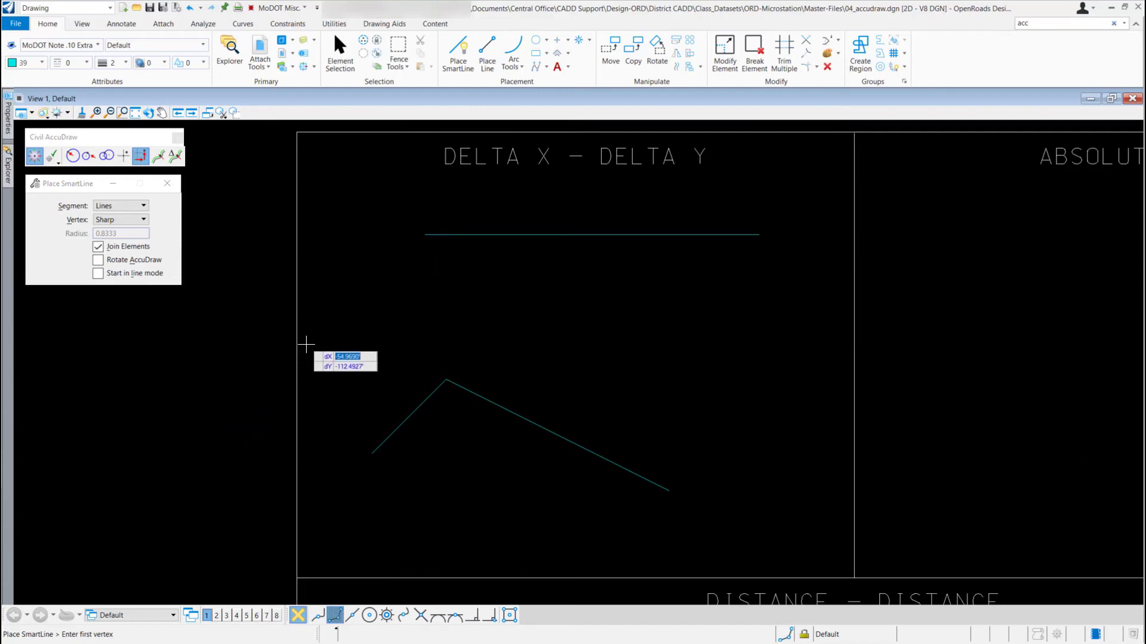
Start a SmartLine below the left end of the horizontal line and lock its endpoint offsets at dX 470' and dY -90'.
click(383, 294)
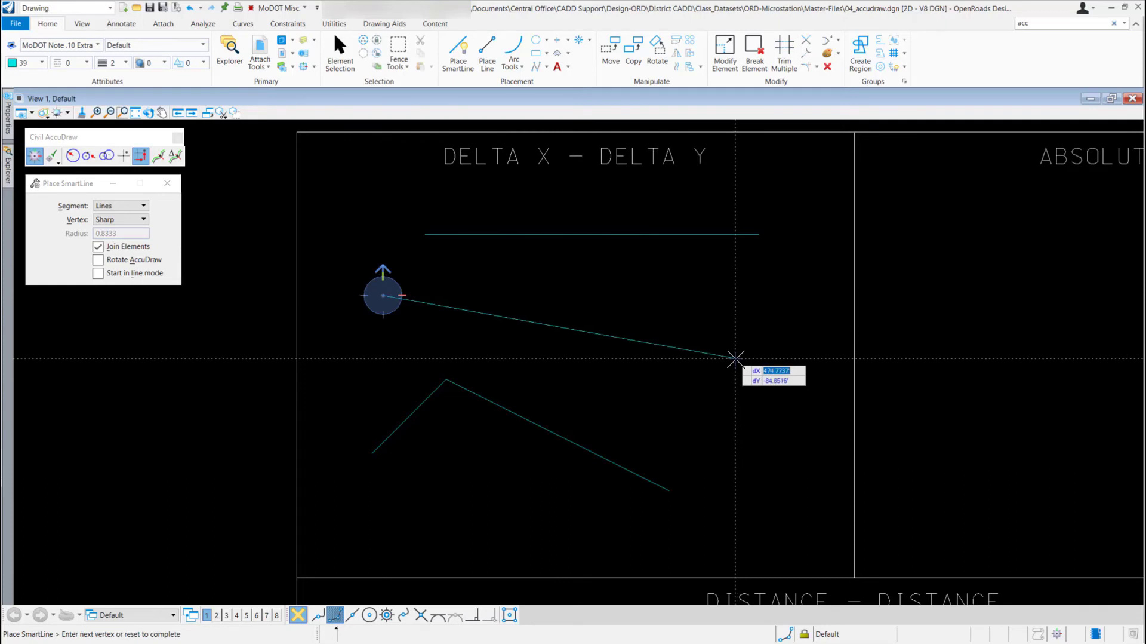
text(470)
key(Tab)
text(90)
key(Tab)
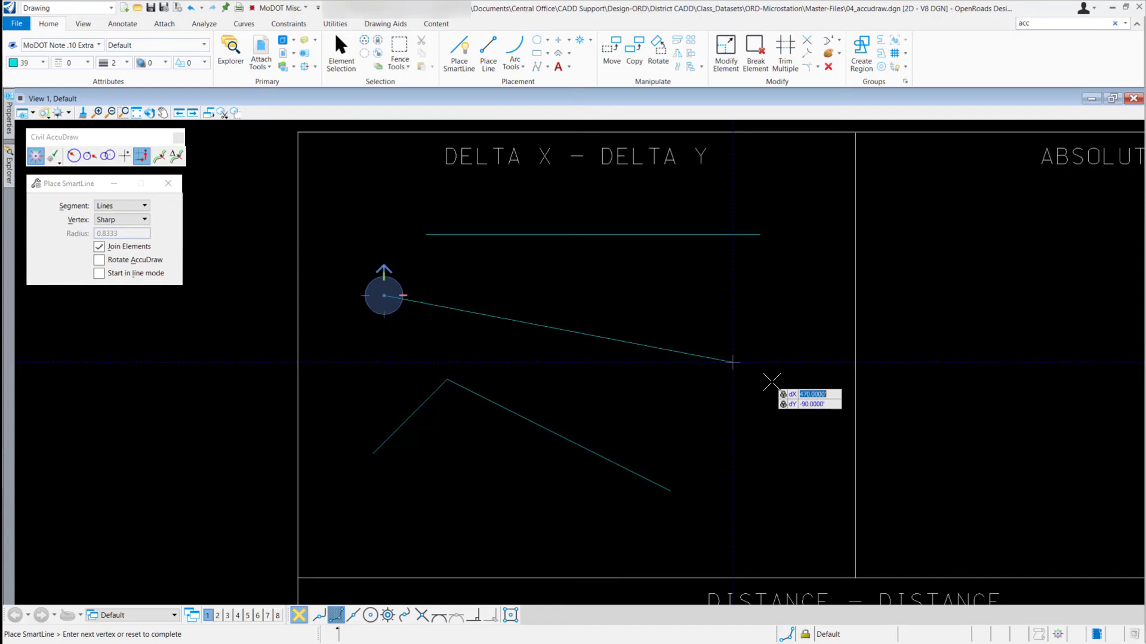
Change the pending segment's vertical offset to dY -100', keeping dX locked at 470'.
key(Tab)
key(Tab)
key(Tab)
text(1)
key(Tab)
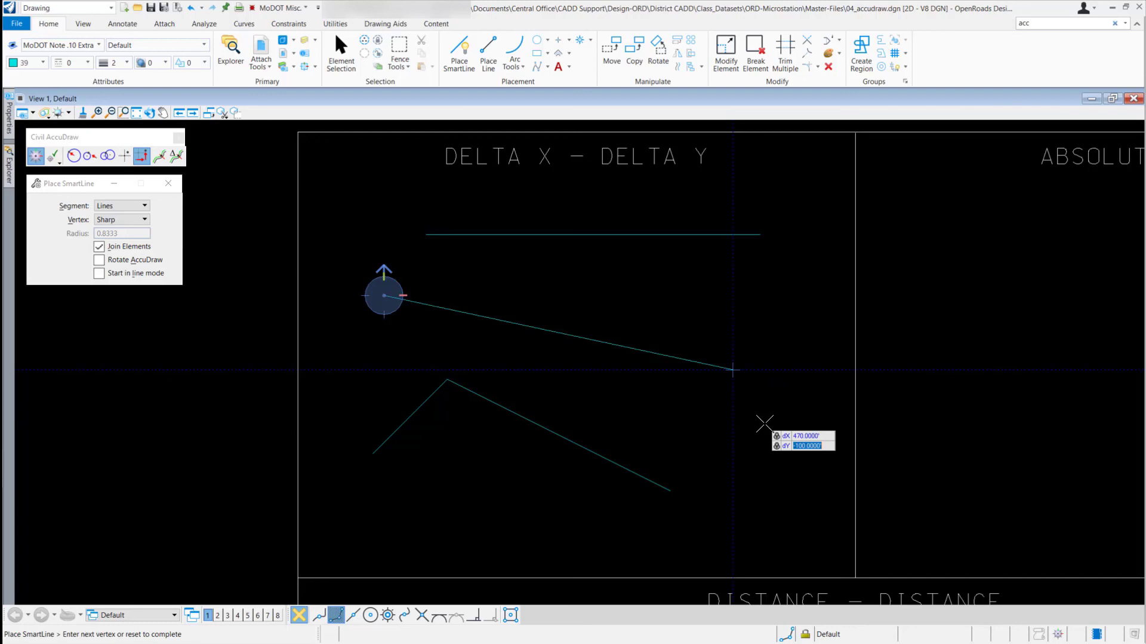
Unlock the dY offset and end the line level with the upper horizontal line, keeping dX at 470'.
key(End)
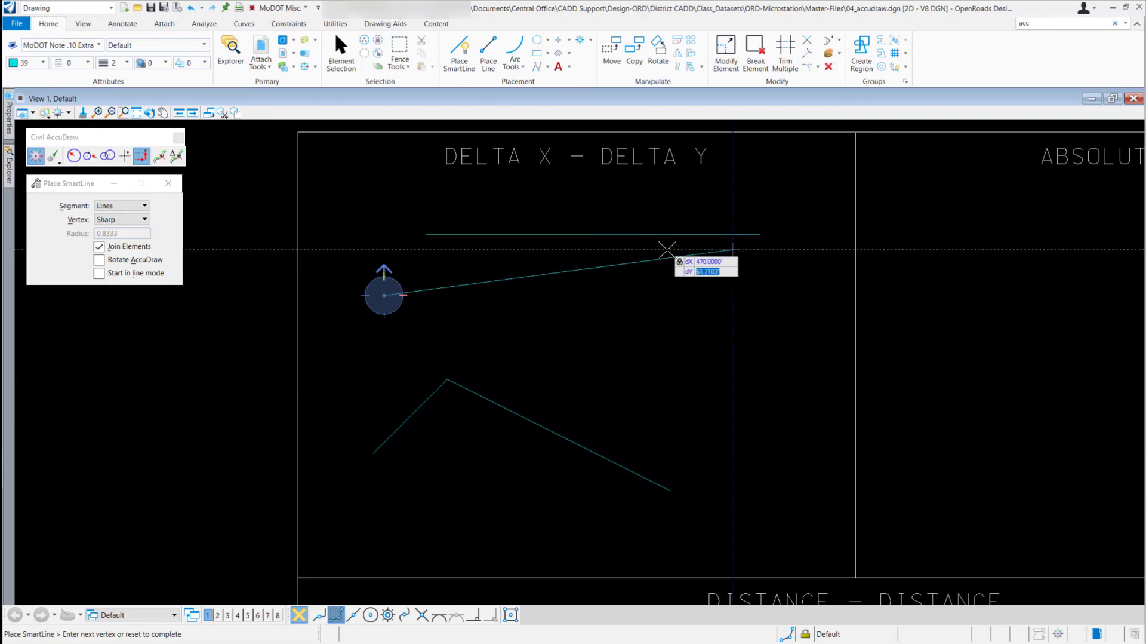
click(760, 233)
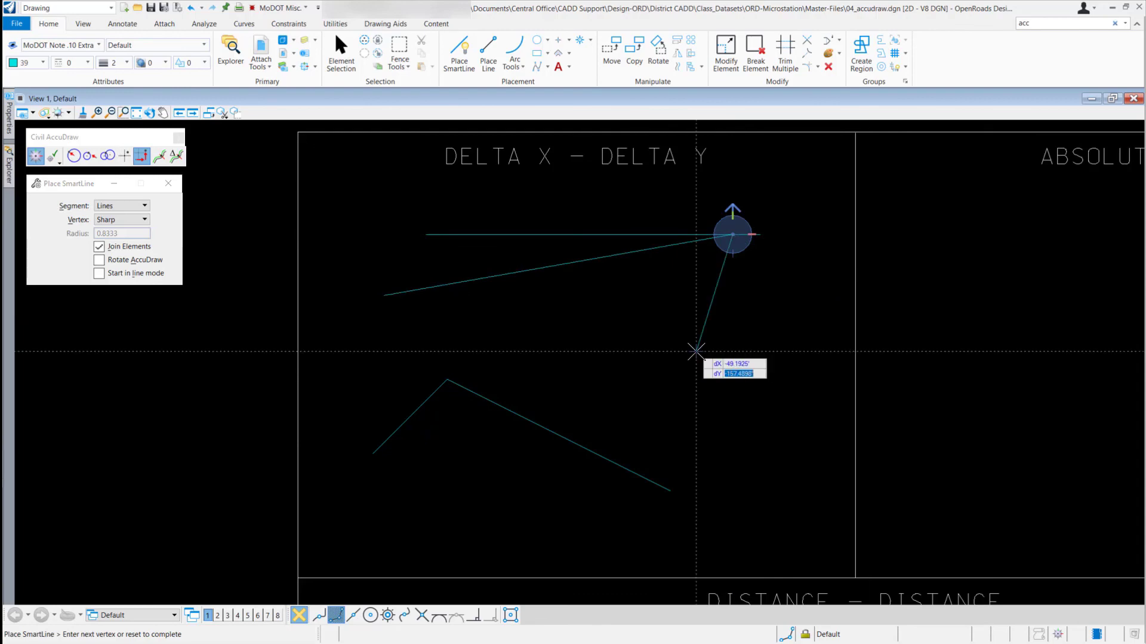
right_click(785, 318)
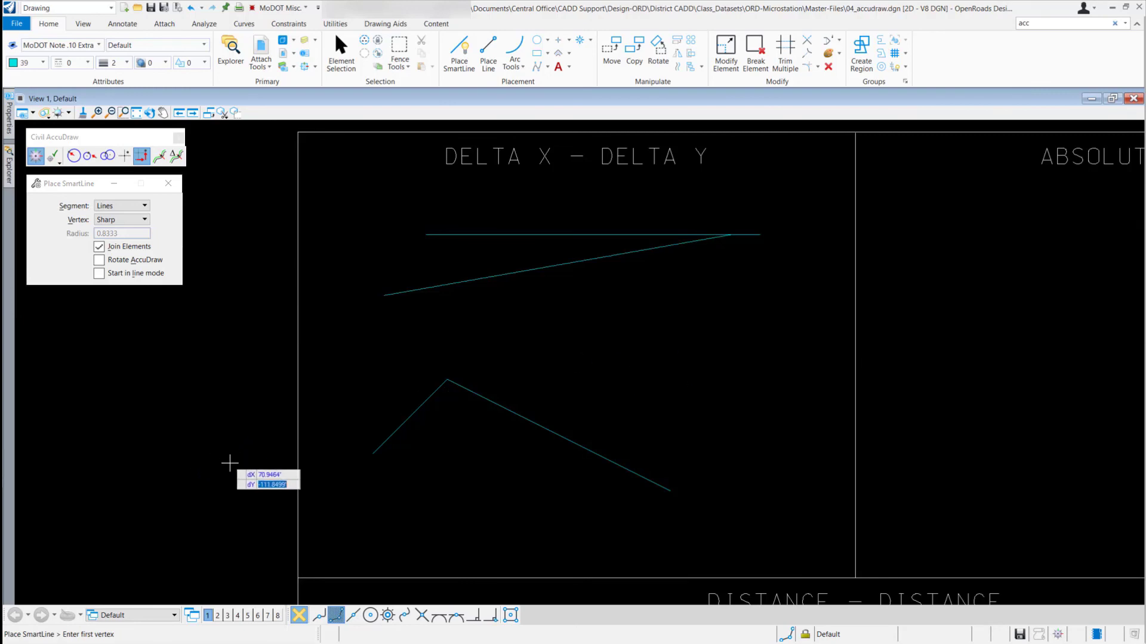